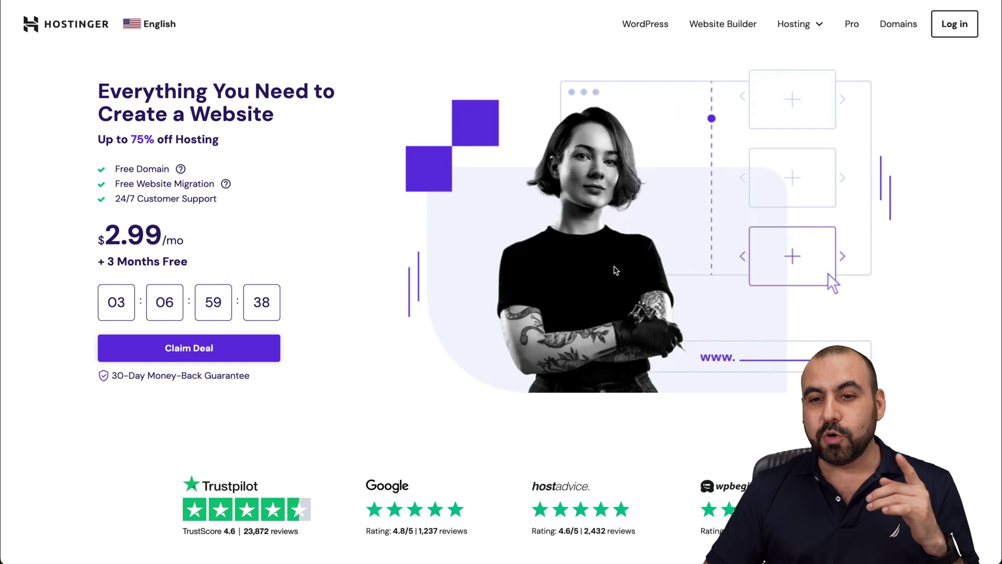
Add Hostinger's Business web hosting plan to the cart
mouse_move(807, 22)
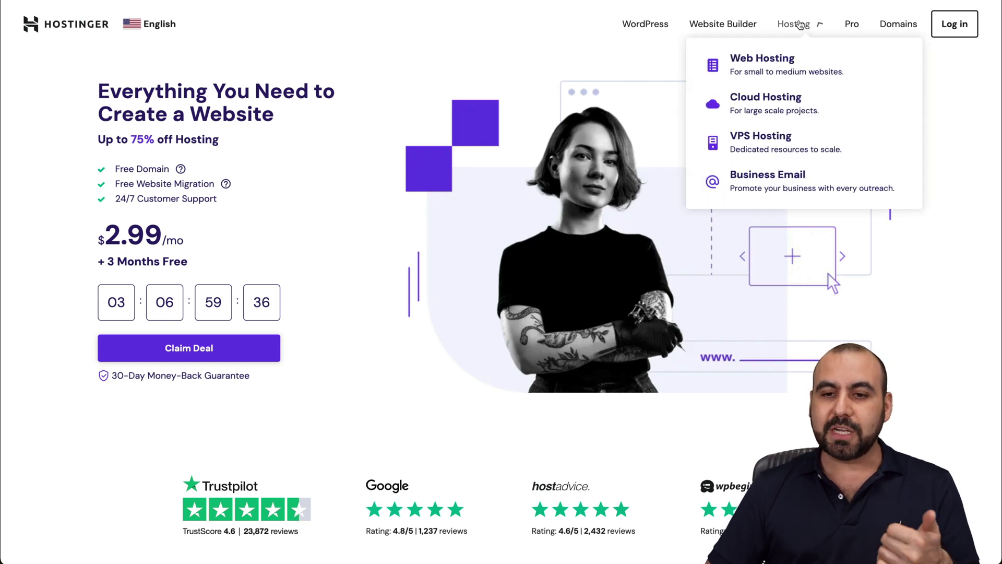
click(762, 60)
scroll(619, 321, down, 12)
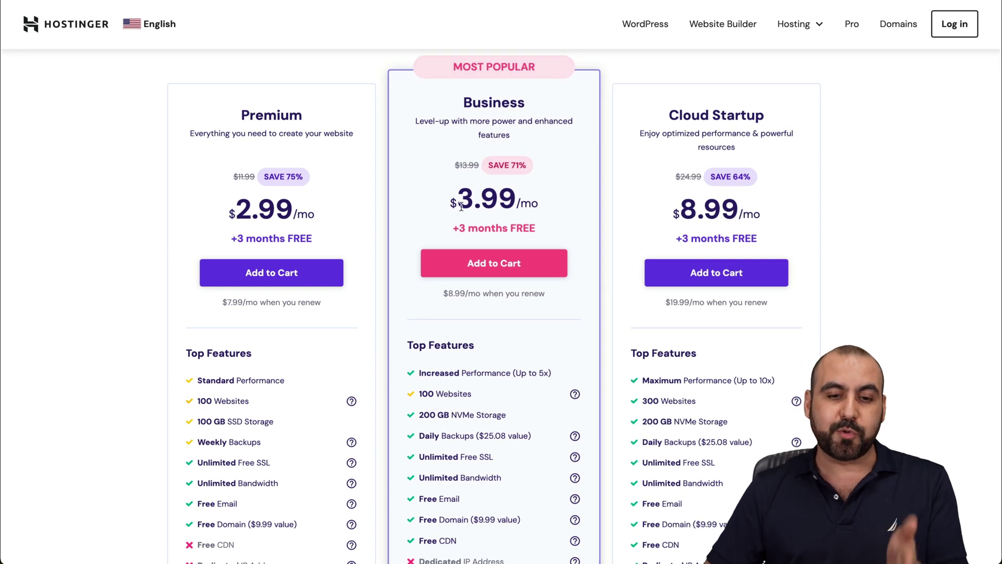
click(503, 263)
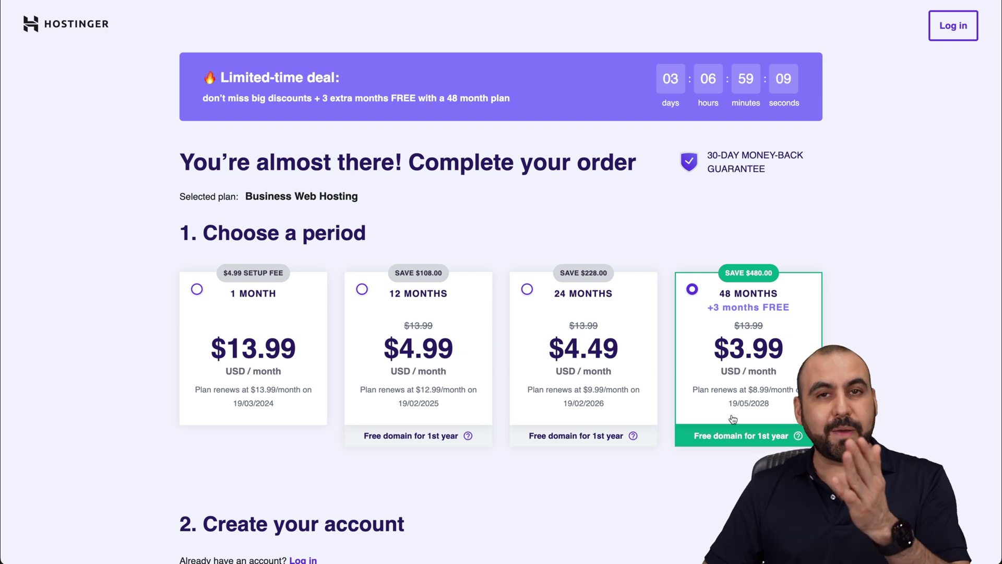
Apply coupon code SAASMASTER, bringing the 48-month Business plan total to $172.37
scroll(731, 417, down, 3)
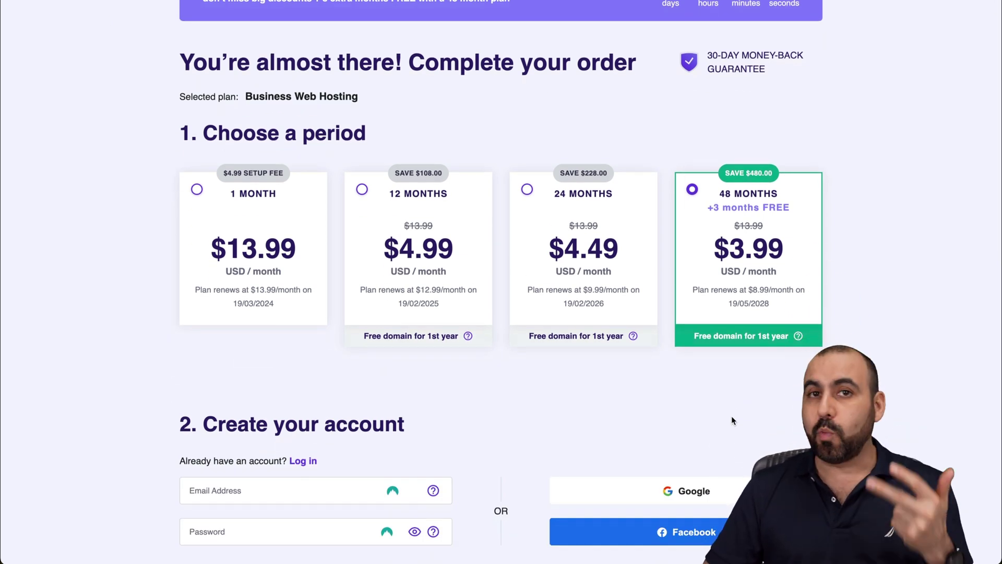
scroll(731, 415, down, 12)
scroll(732, 416, down, 8)
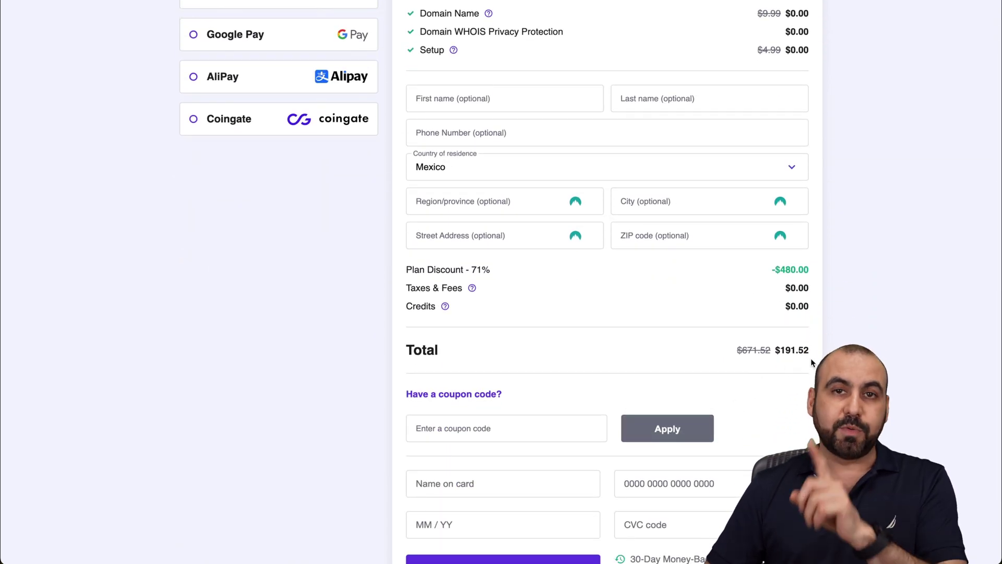
click(464, 425)
text(SAASMASTER)
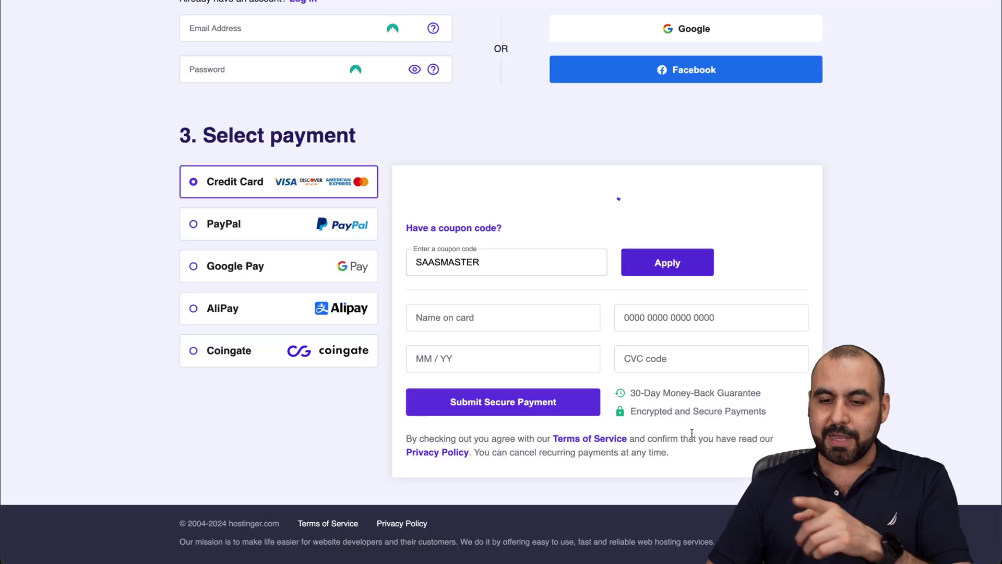
click(670, 427)
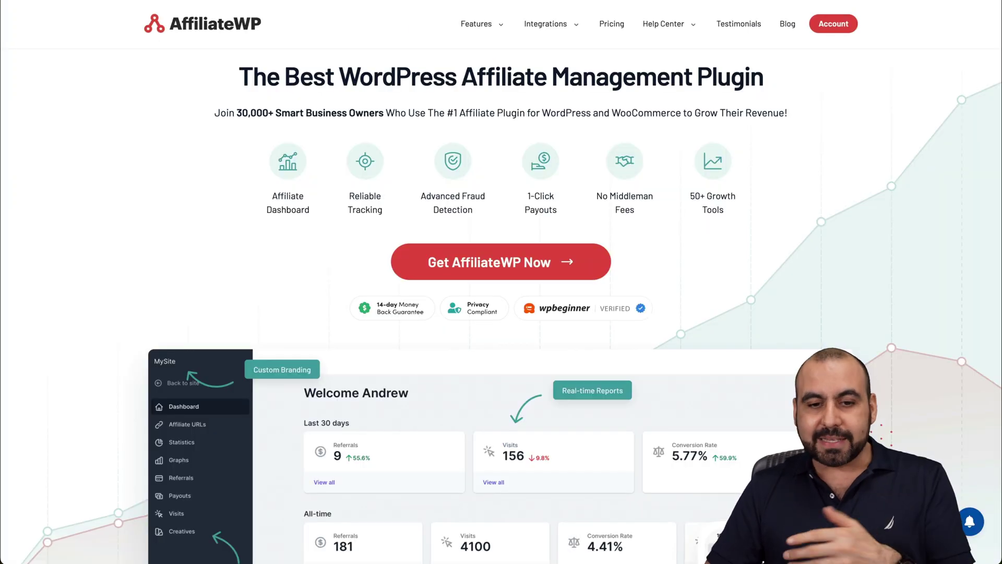
scroll(771, 303, down, 1)
scroll(771, 302, up, 1)
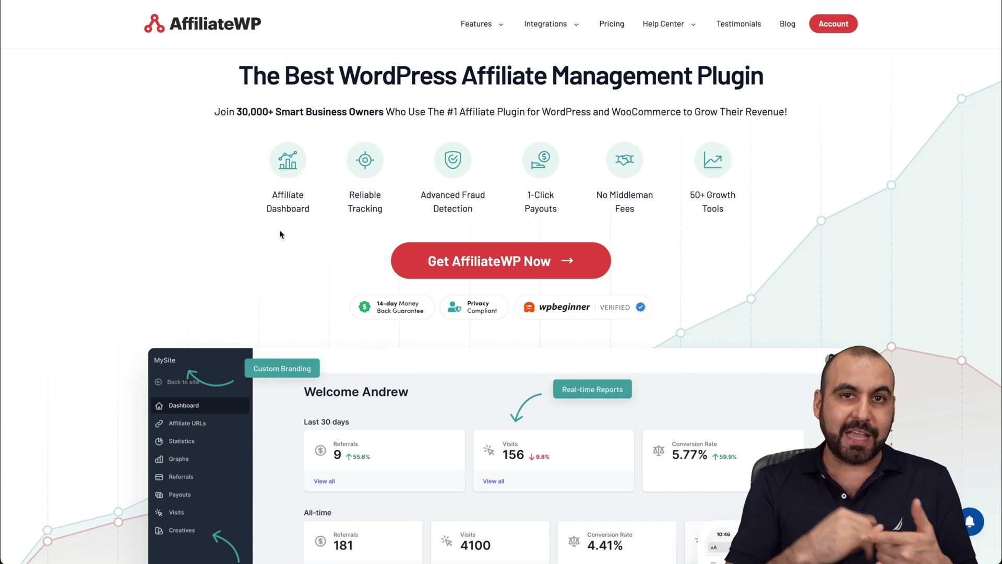
scroll(280, 234, down, 3)
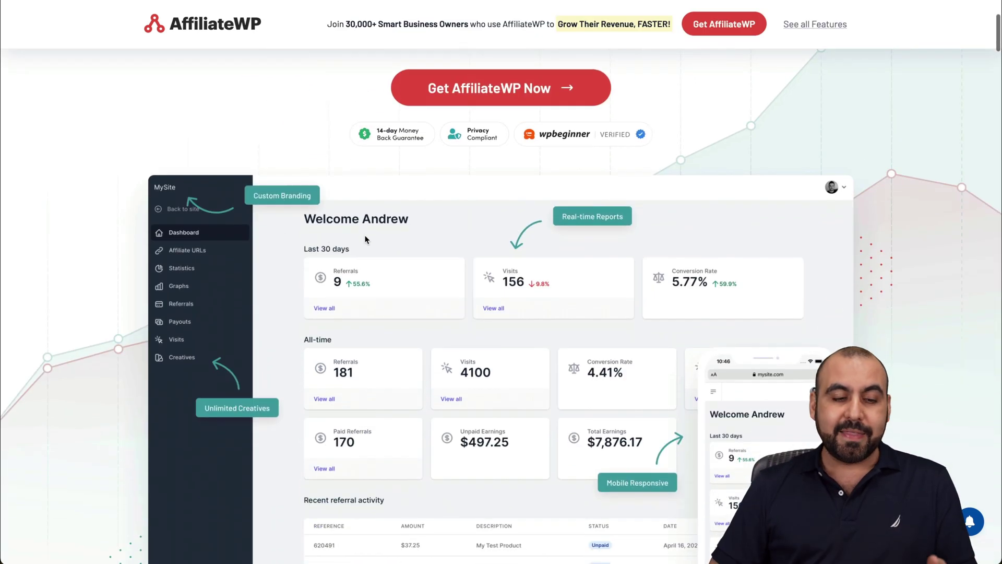
scroll(613, 479, down, 1)
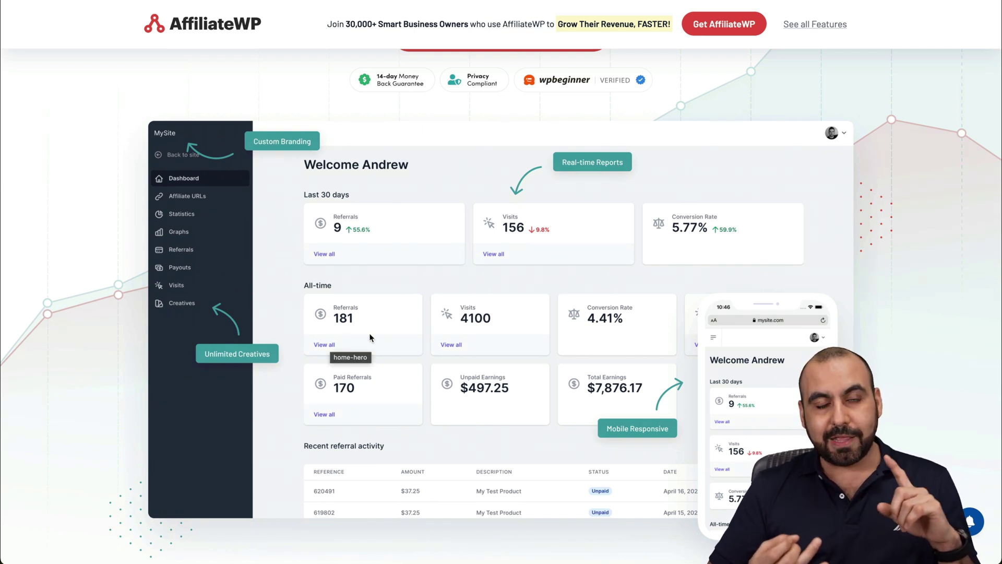
scroll(369, 337, up, 3)
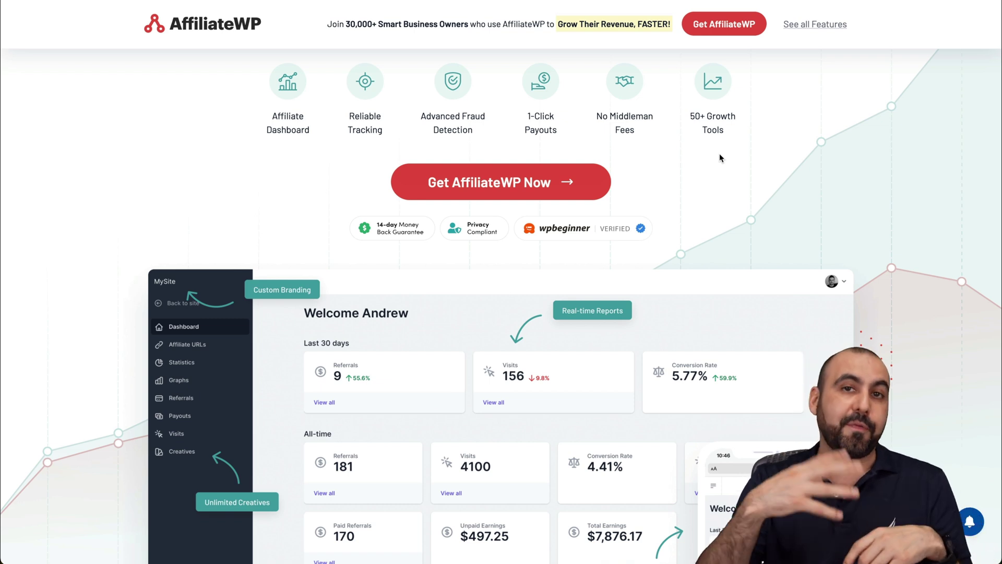
scroll(720, 156, down, 15)
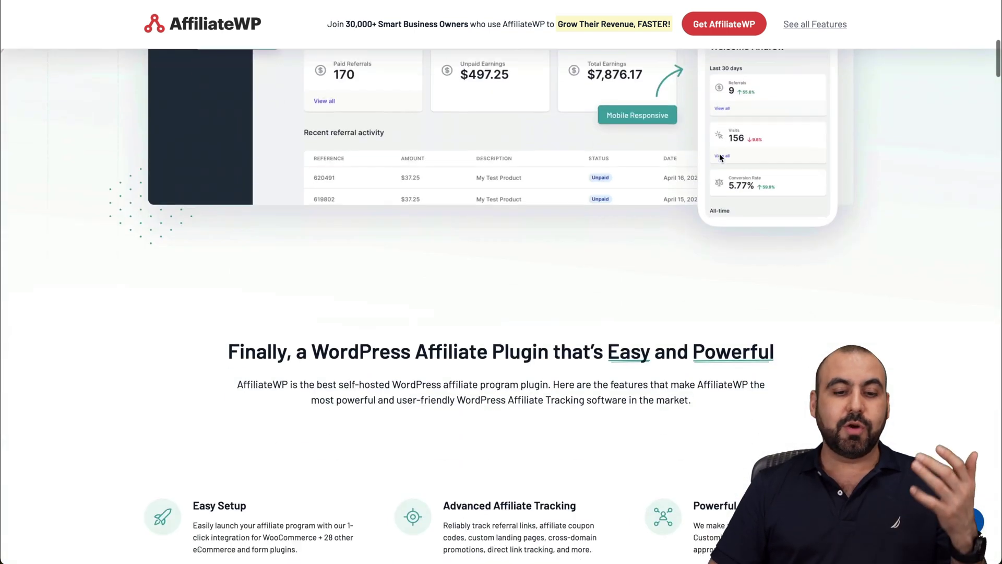
scroll(719, 153, down, 12)
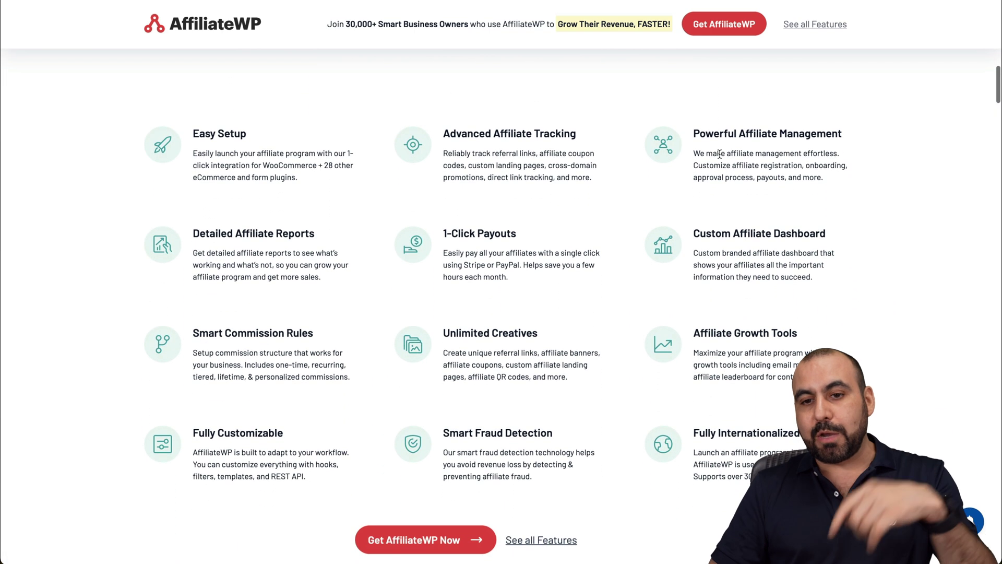
scroll(719, 152, up, 20)
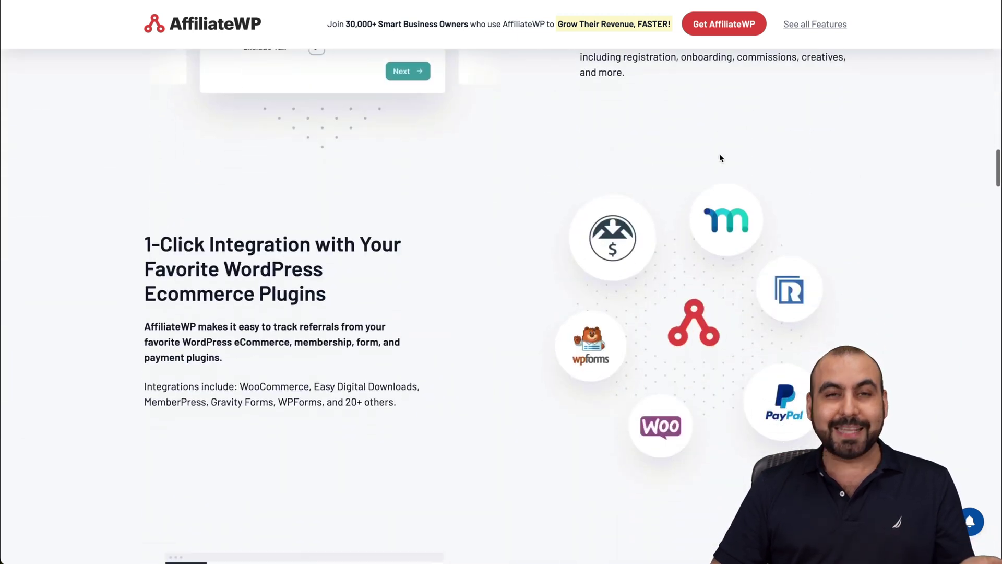
scroll(719, 153, down, 1)
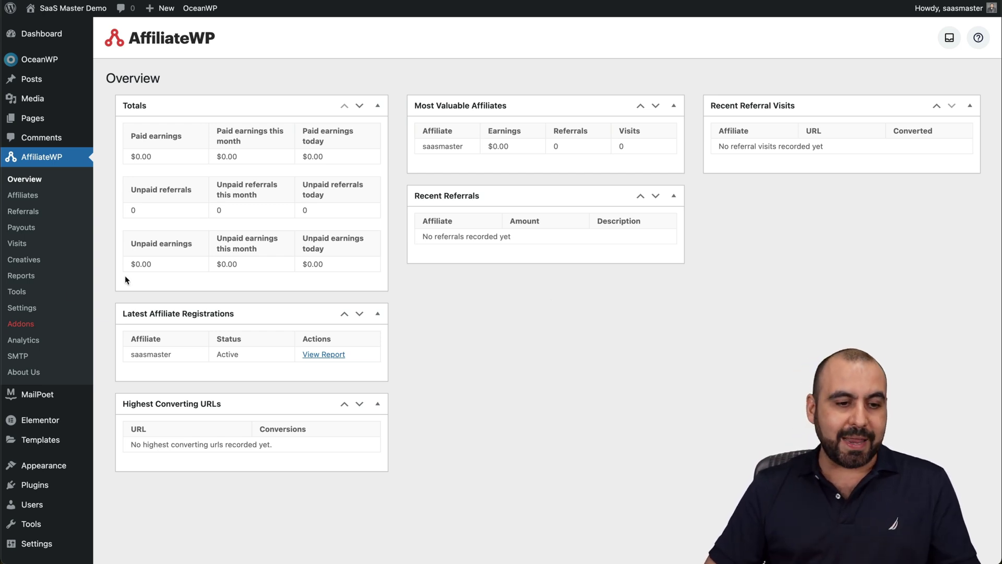
Save the AffiliateWP Affiliate Portal settings, with the portal left disabled
click(23, 309)
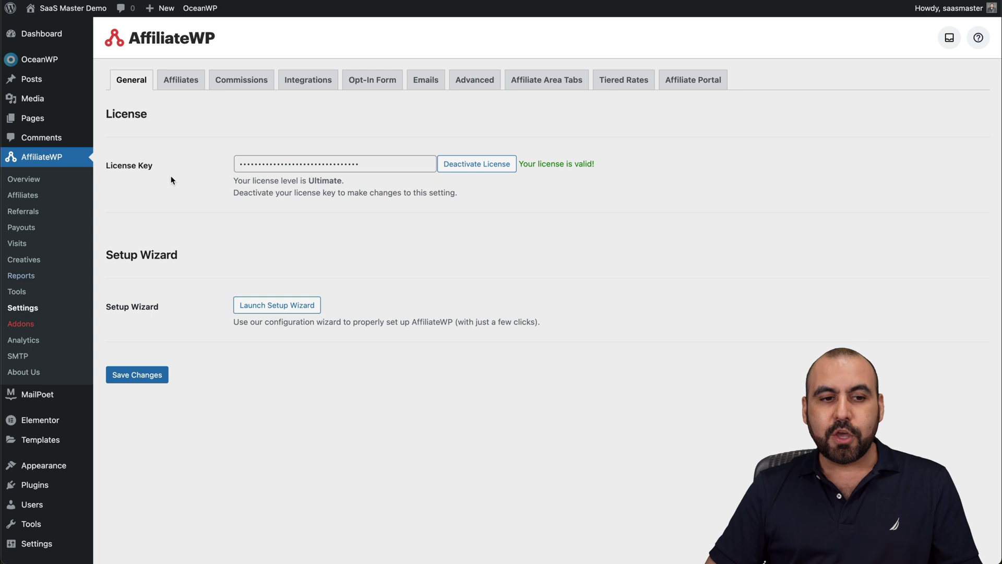
click(180, 81)
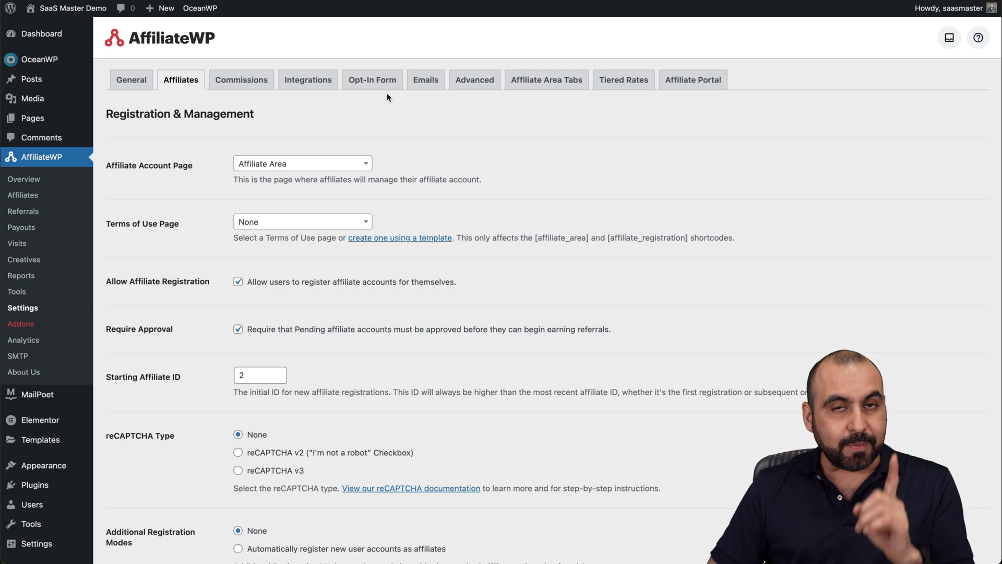
click(693, 79)
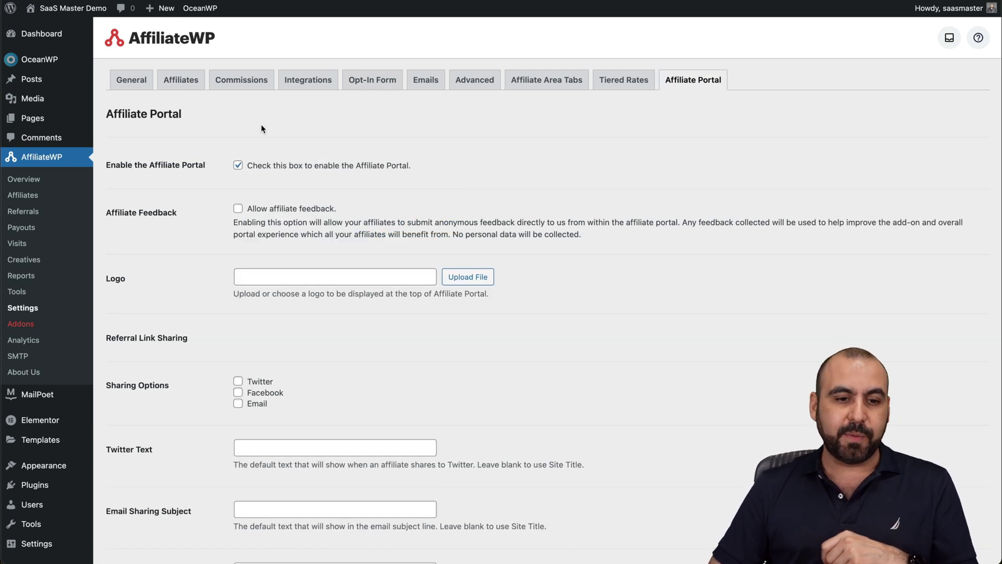
scroll(378, 227, down, 7)
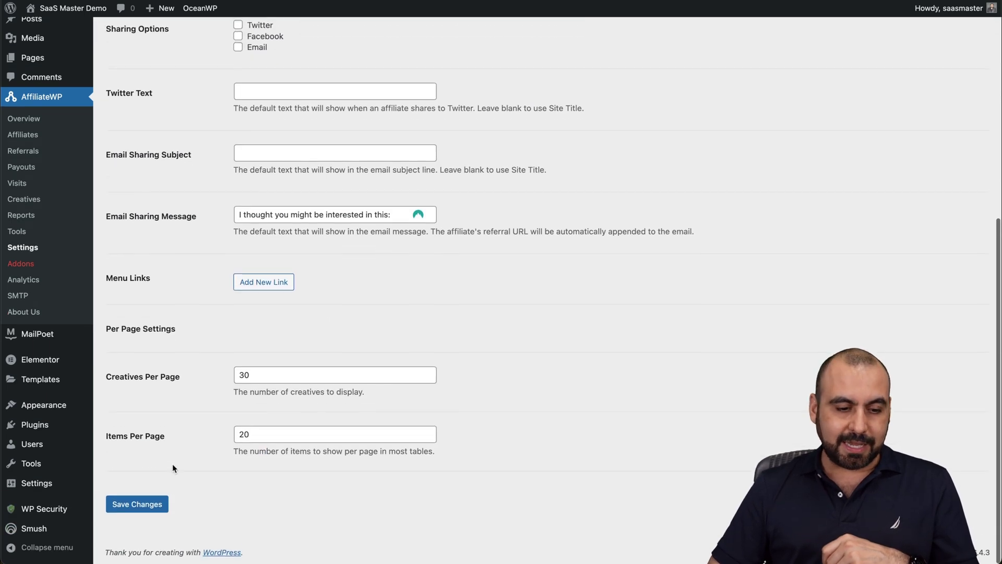
click(149, 503)
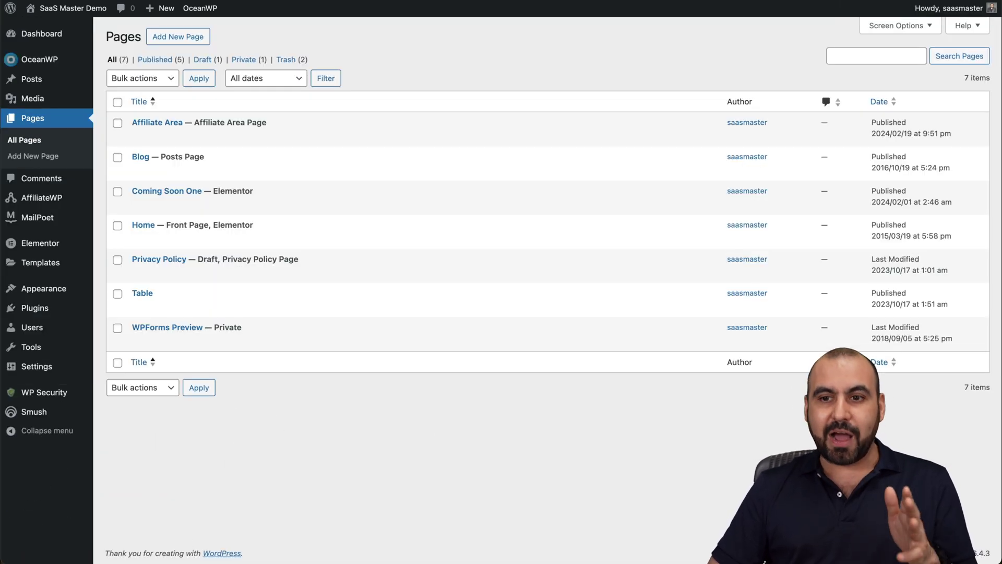
View the live Affiliate Area and browse Creatives, Statistics, Graphs, Referrals, Payouts, Visits and Settings
mouse_move(188, 142)
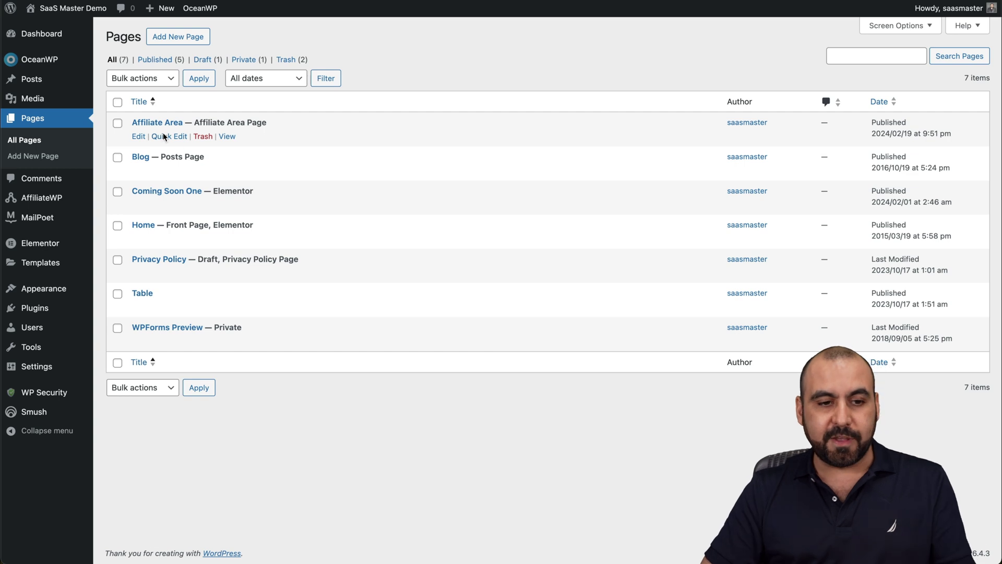
click(227, 136)
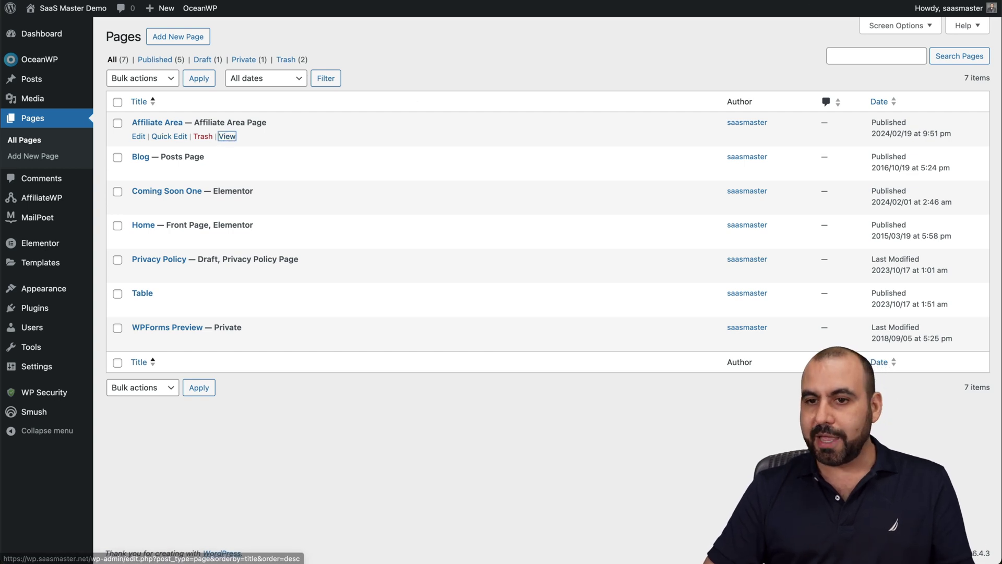
click(242, 186)
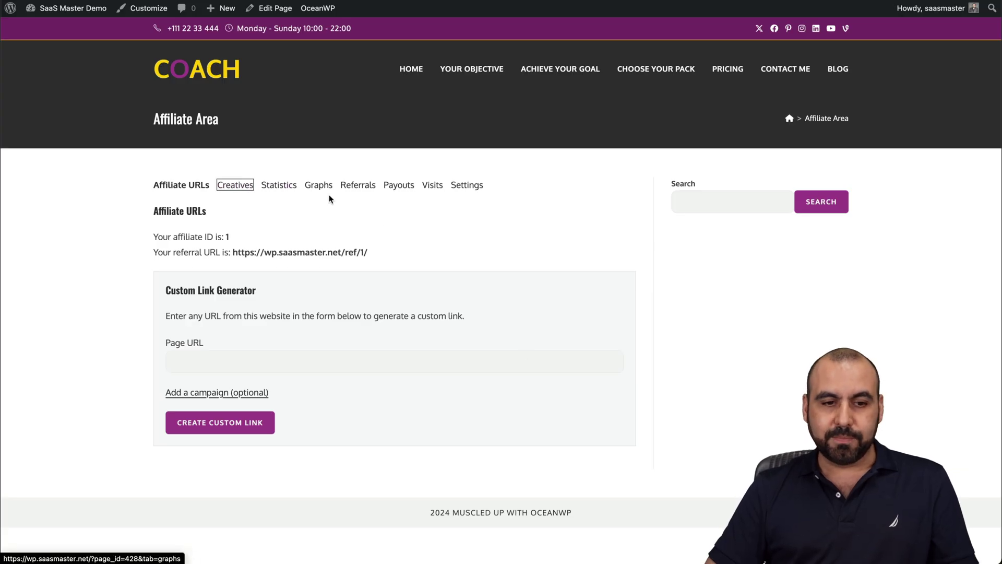
click(287, 187)
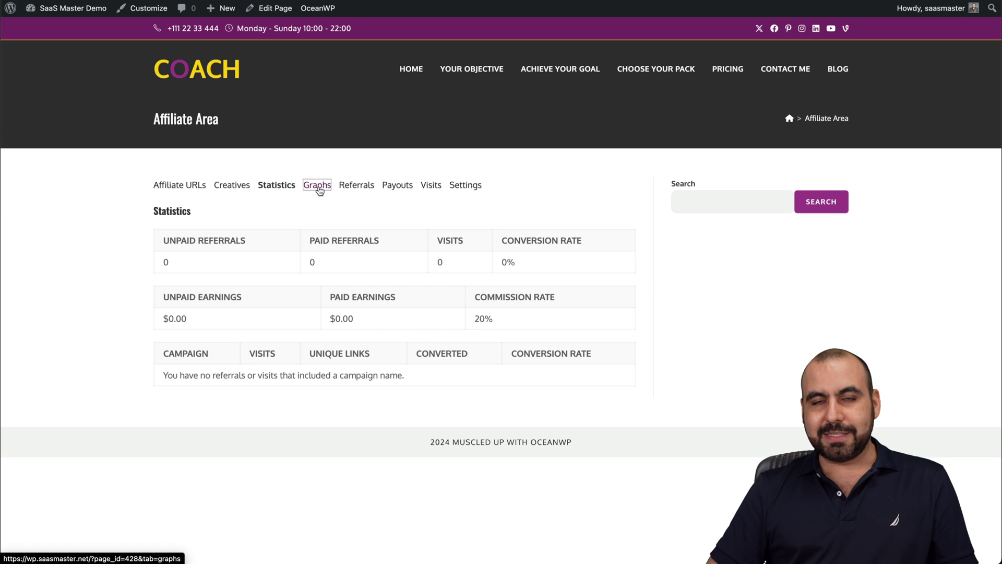
click(319, 188)
click(362, 191)
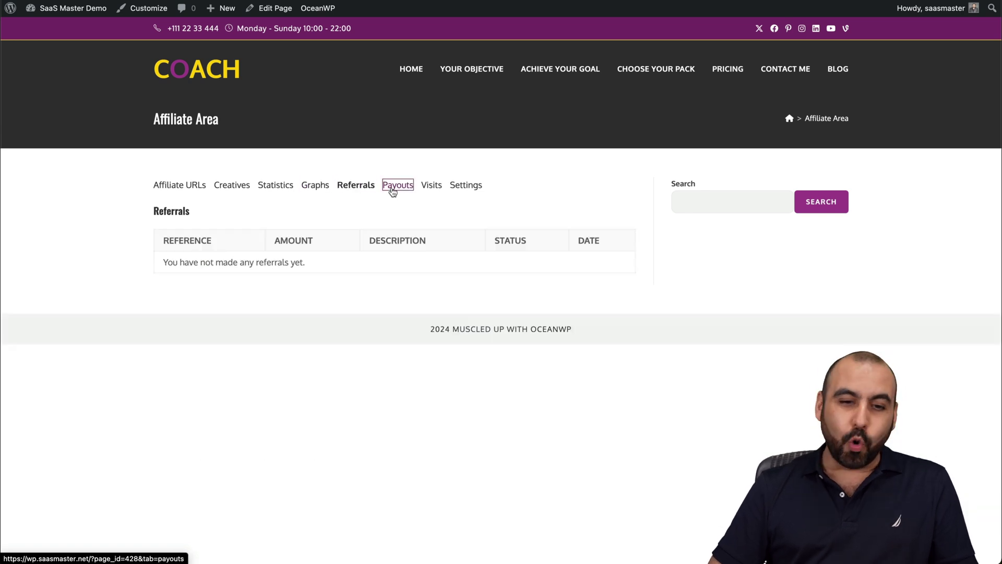
click(393, 191)
click(432, 191)
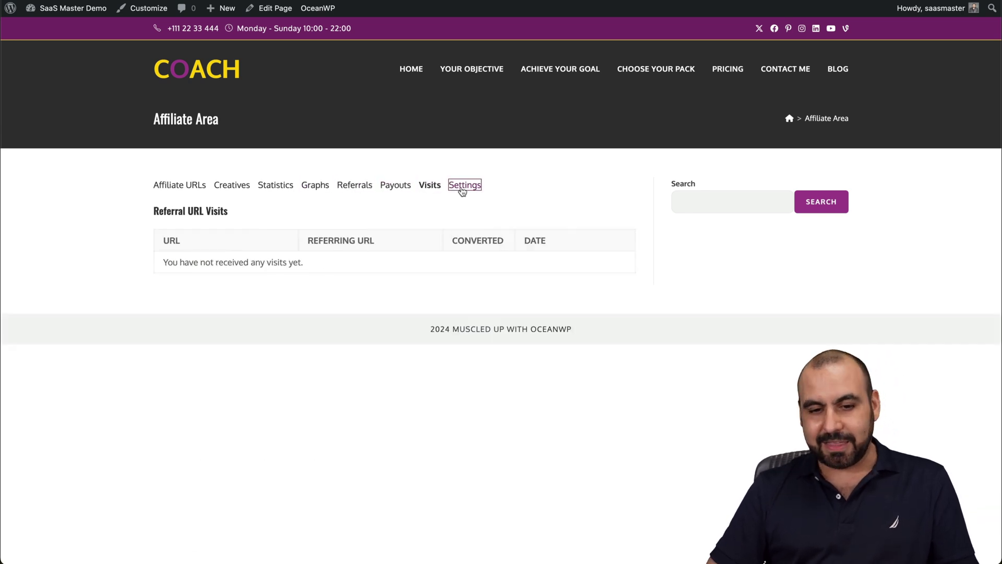
click(463, 188)
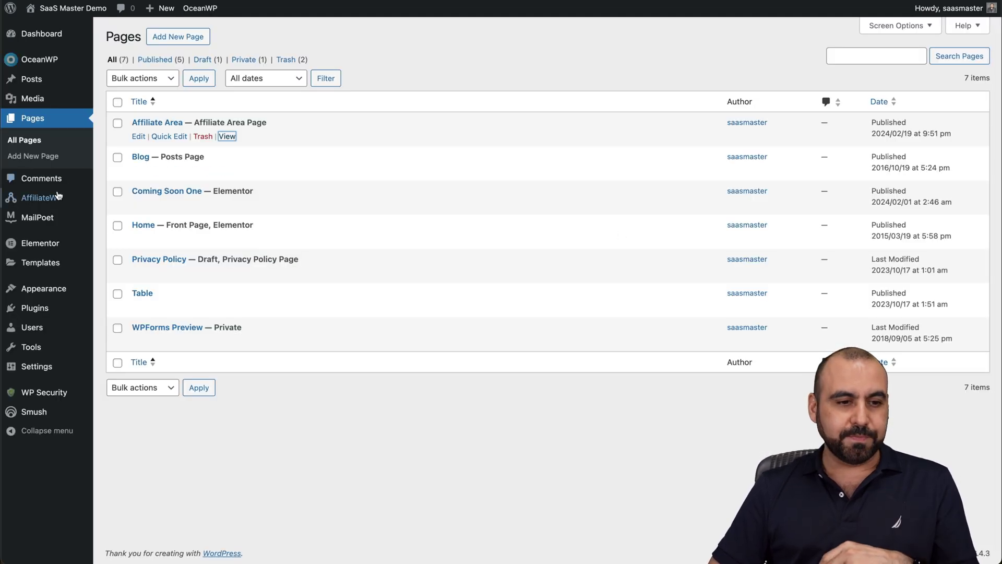
Tick 'Enable the Affiliate Portal' in AffiliateWP Settings and save the change
mouse_move(47, 202)
click(117, 329)
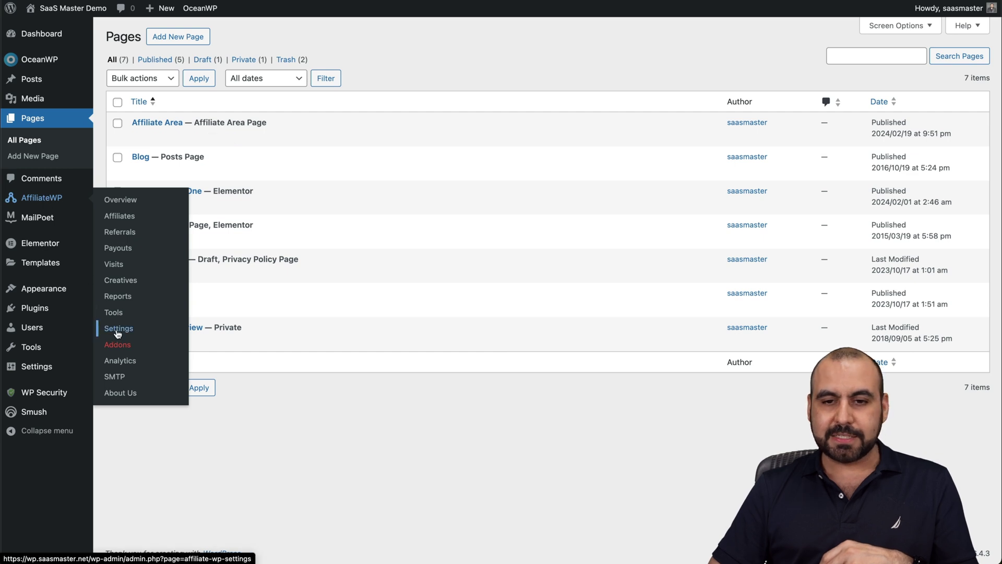
click(693, 79)
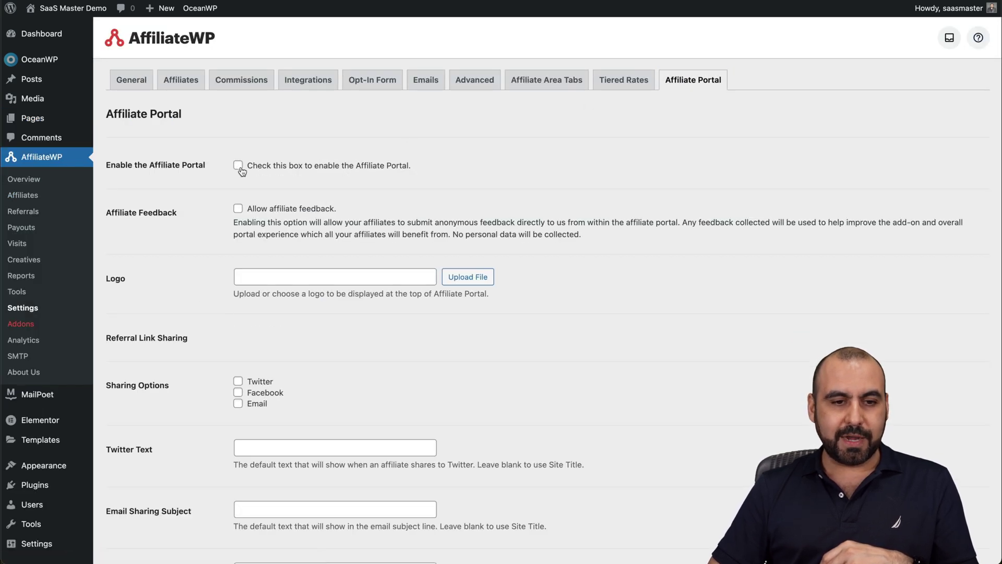
scroll(203, 321, down, 3)
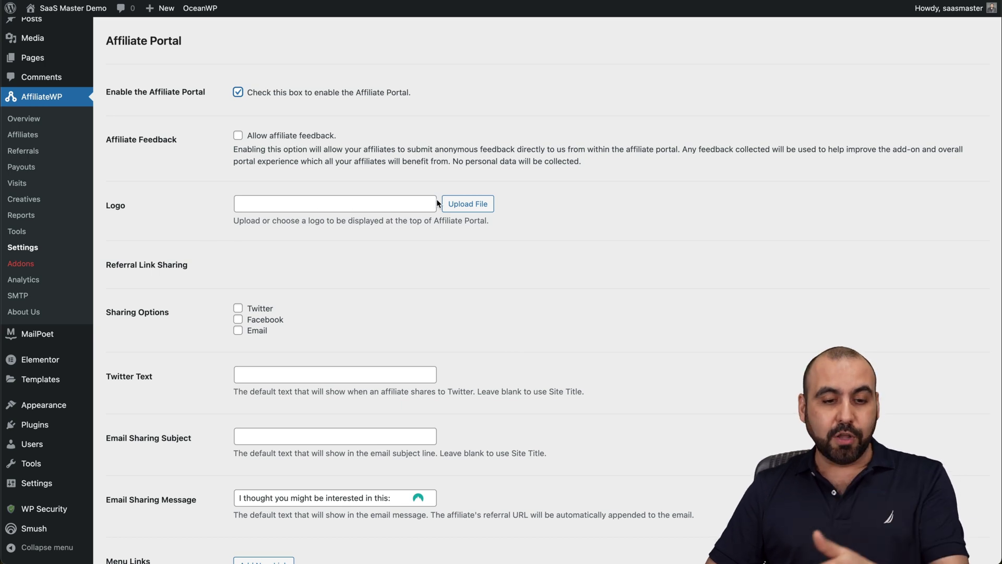
scroll(340, 276, down, 10)
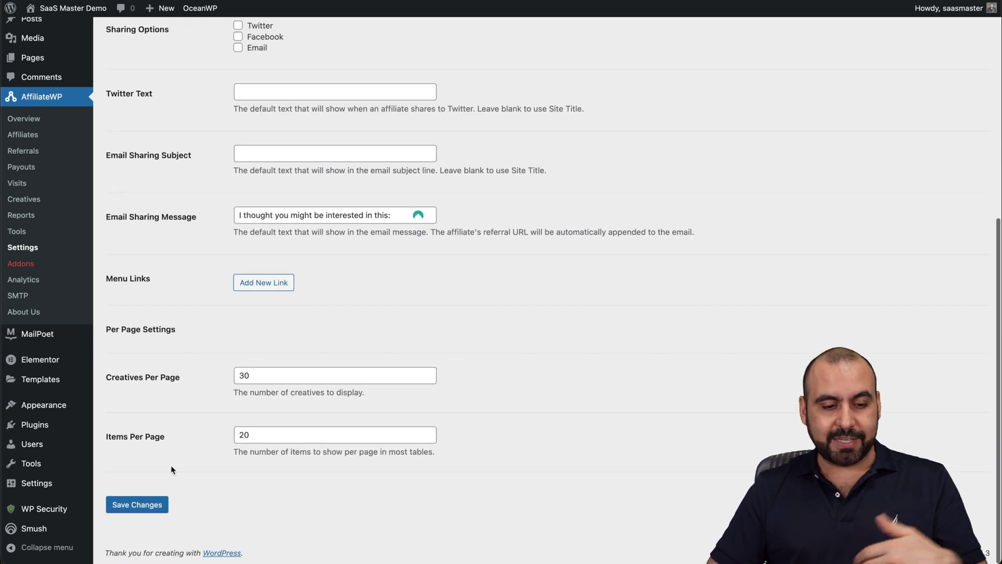
click(135, 505)
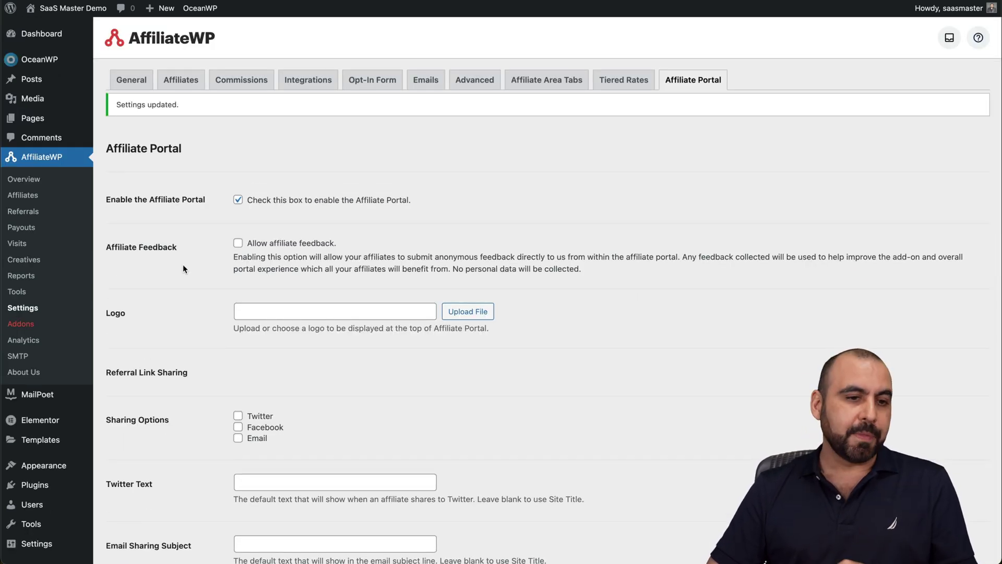
click(32, 118)
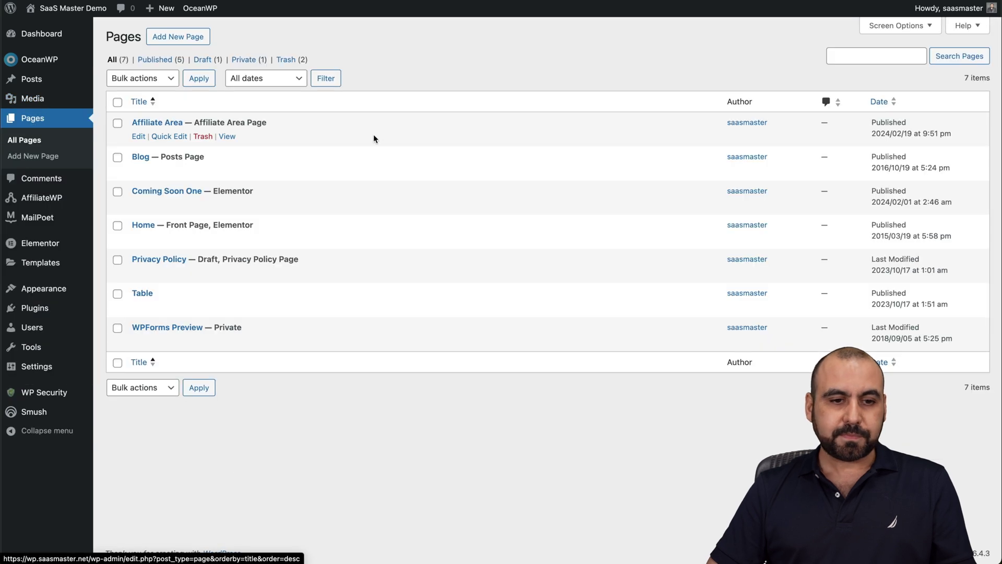
click(228, 136)
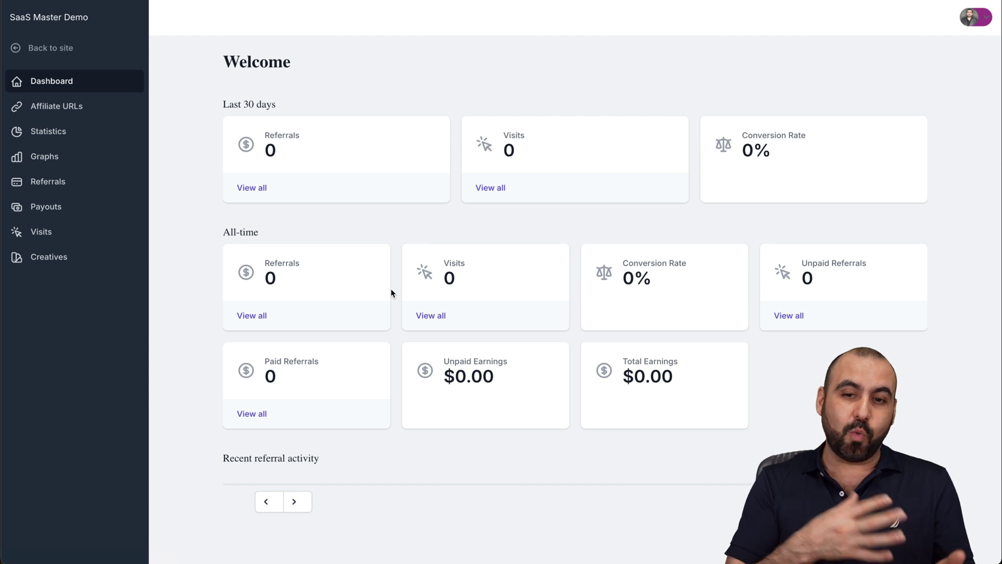
key(ctrl+w)
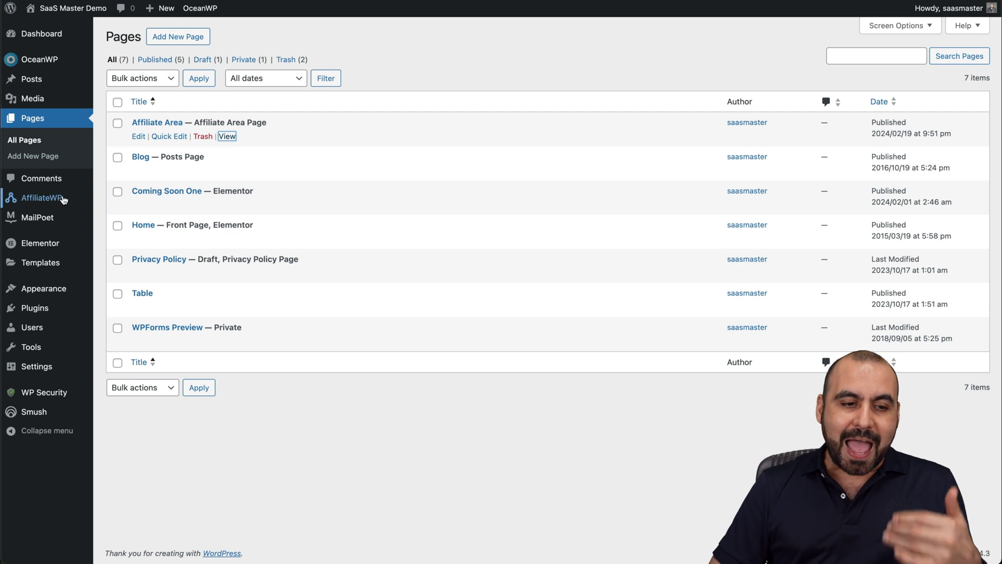
Install the Affiliate QR Codes add-on from the AffiliateWP Addons page
mouse_move(63, 199)
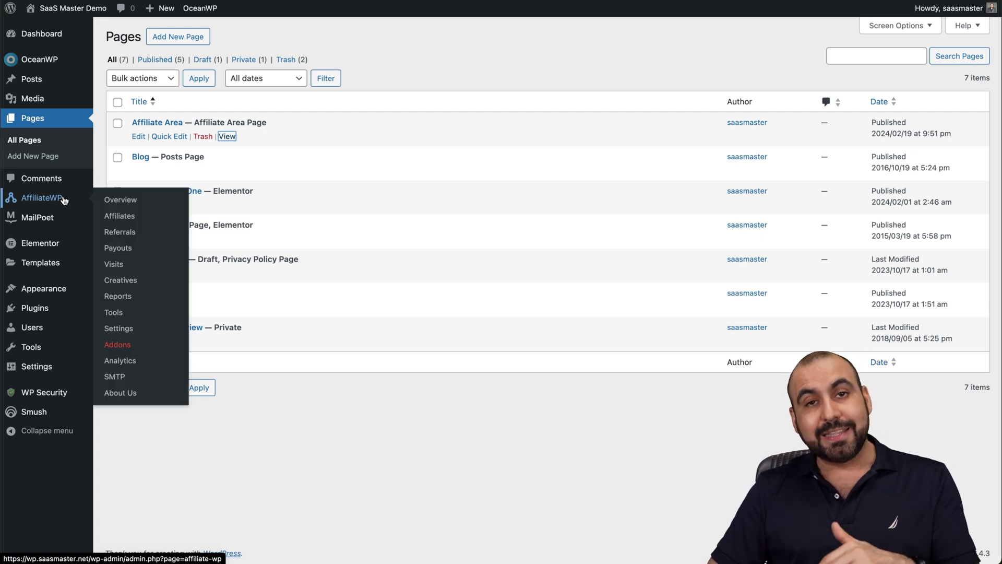
click(63, 199)
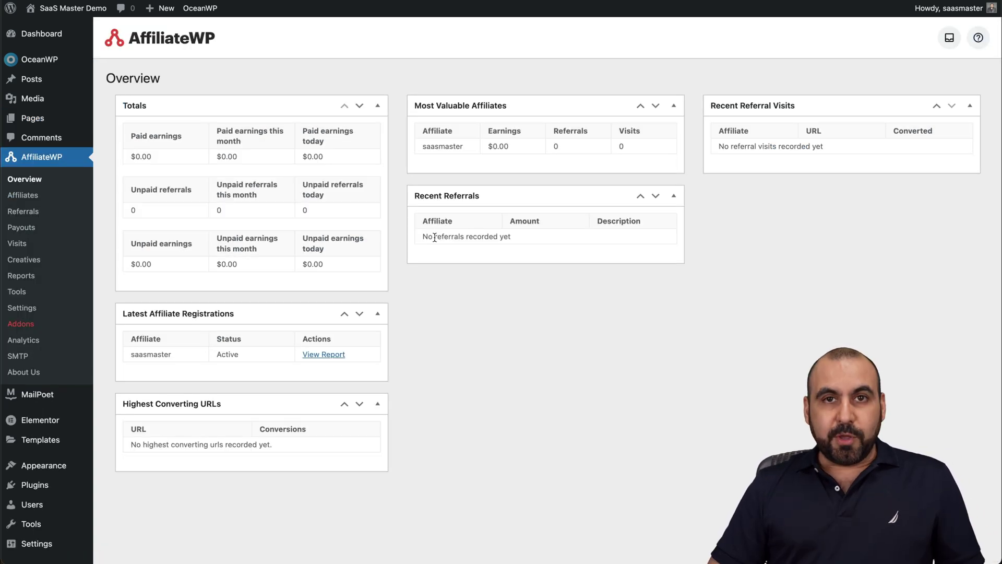
click(12, 328)
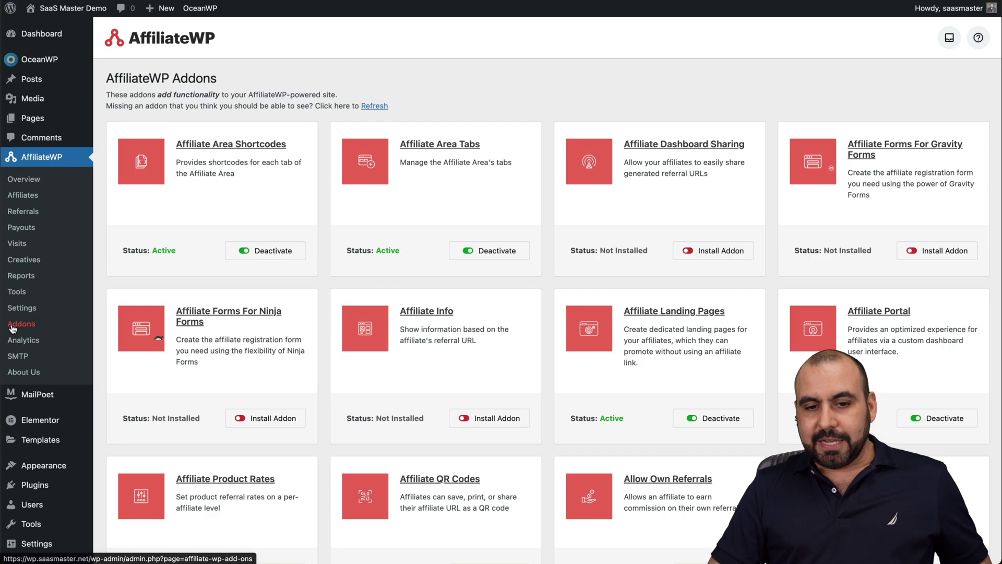
scroll(539, 321, down, 1)
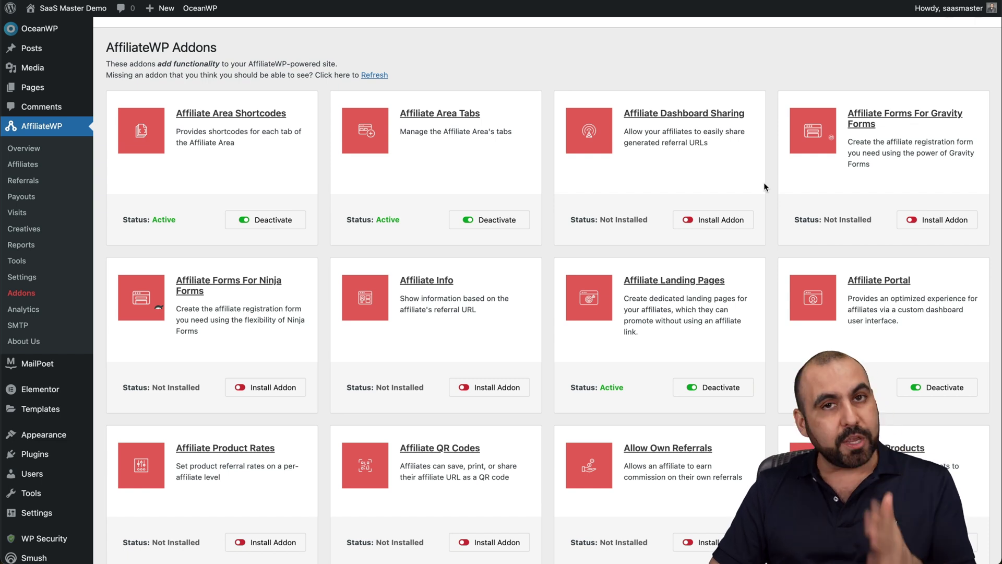
scroll(764, 186, down, 3)
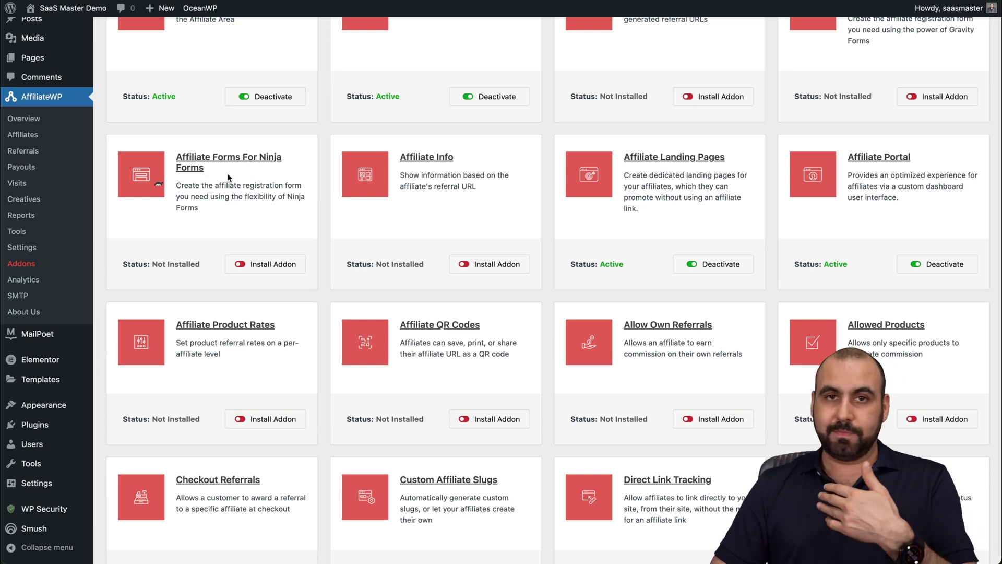
scroll(293, 222, down, 3)
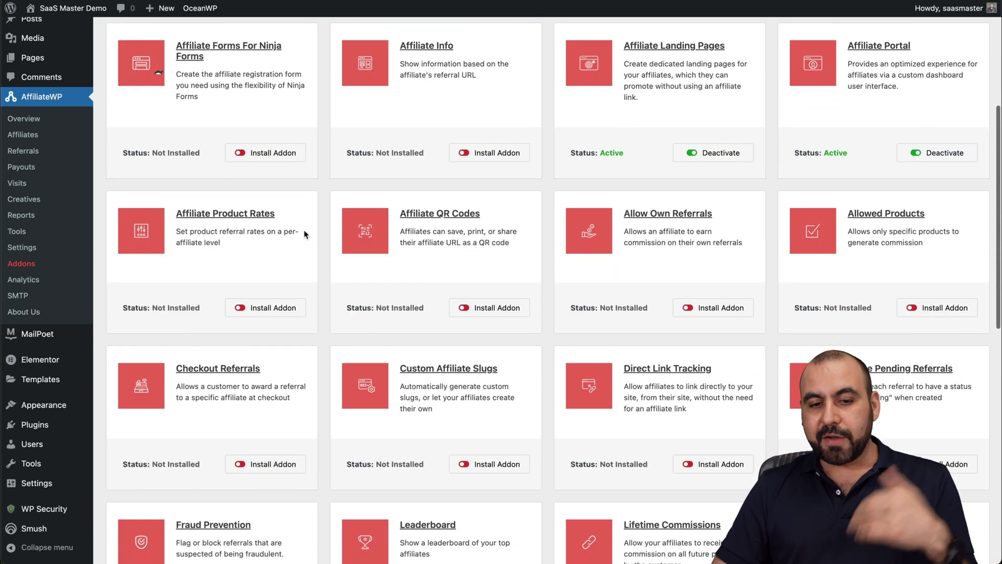
click(467, 310)
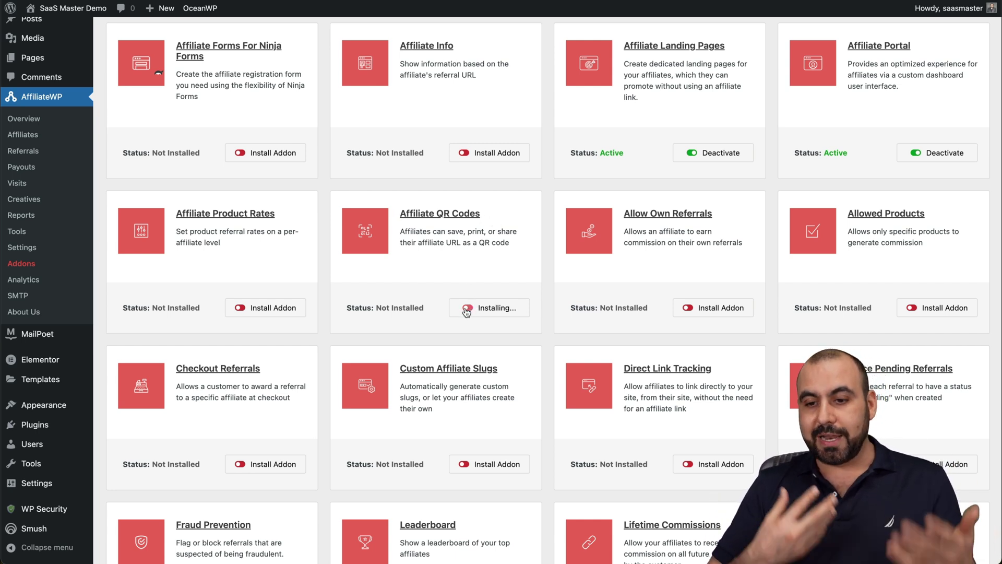
Install and activate the Fraud Prevention add-on
scroll(466, 312, down, 10)
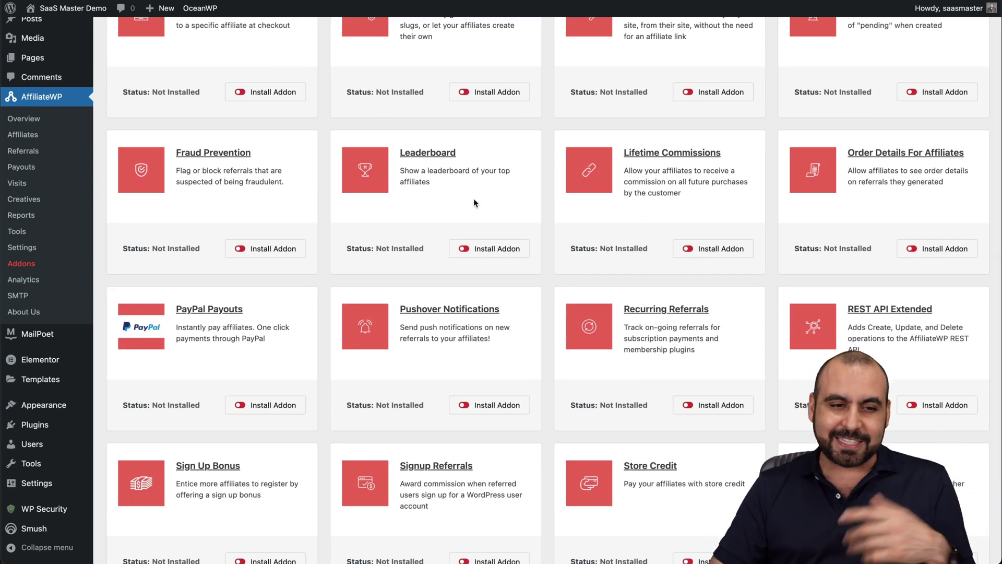
click(265, 248)
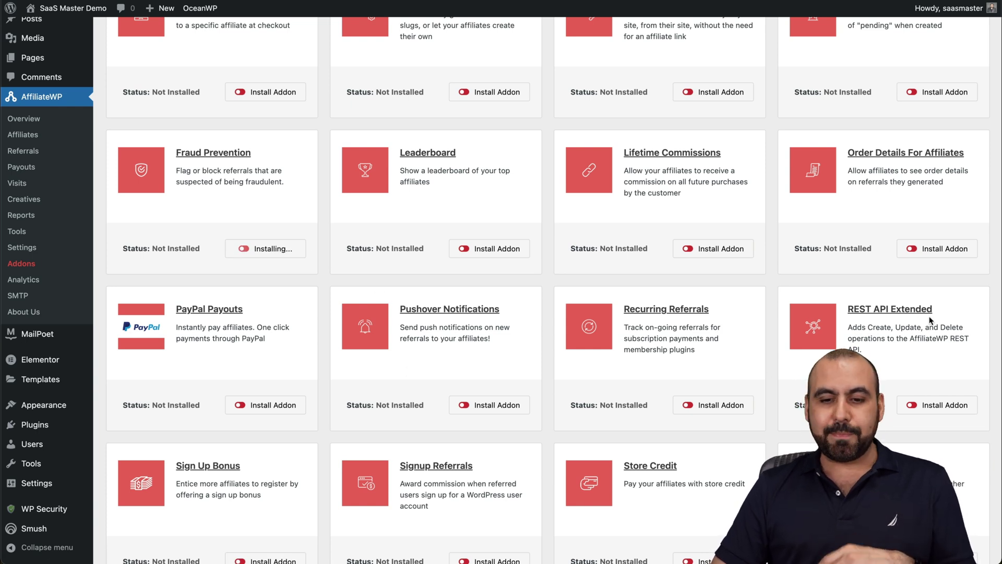
scroll(762, 449, down, 5)
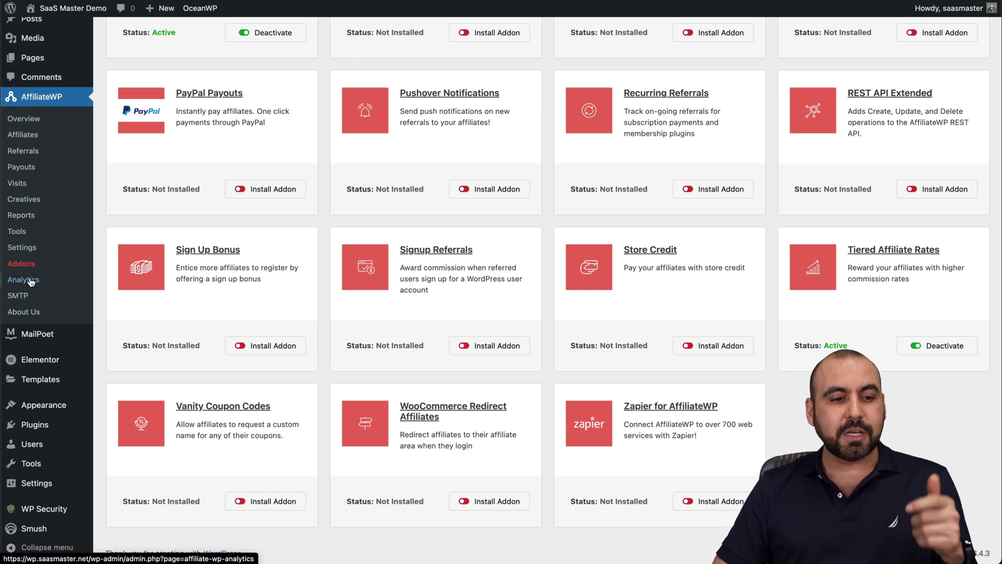
Look over the WP Mail SMTP promotion page, then go back to the AffiliateWP Overview
click(19, 297)
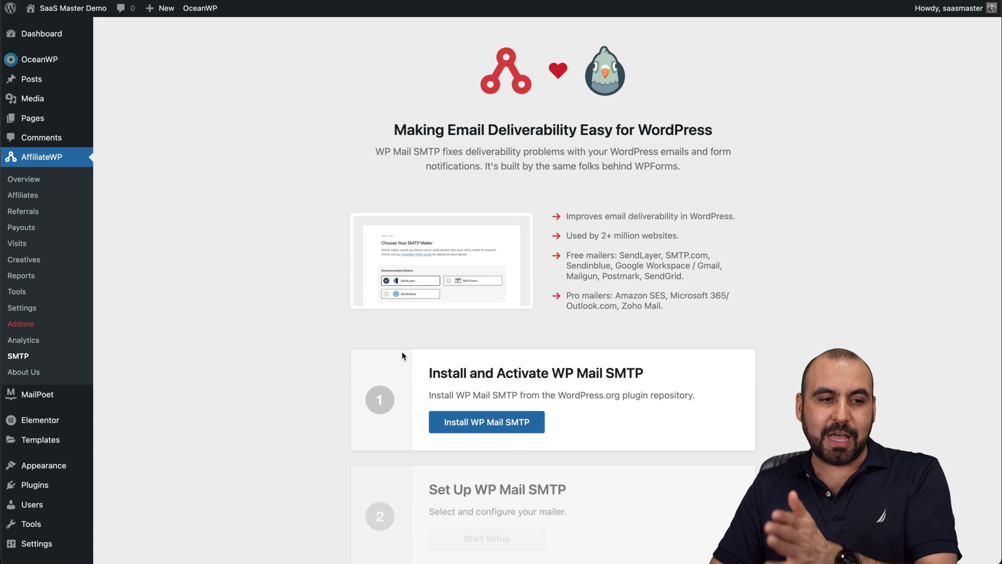
click(52, 184)
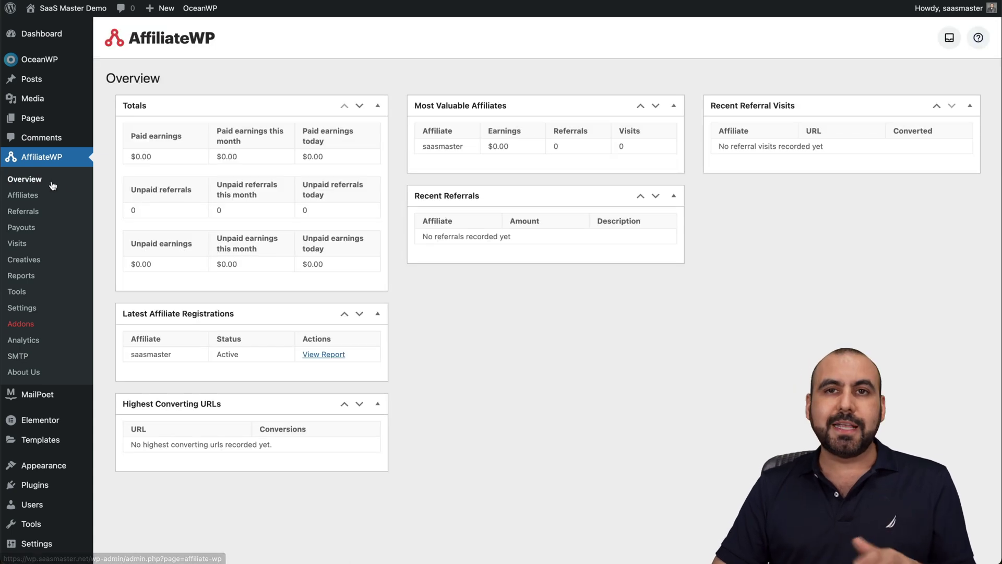